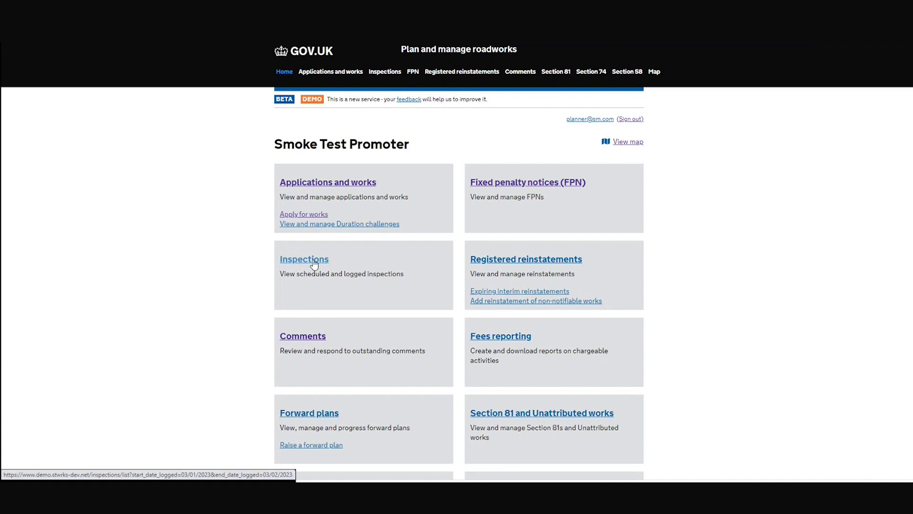
- Clear the logged-date filters on the Inspections list and scroll through all inspections from November 2021 to January 2023
left_click(314, 261)
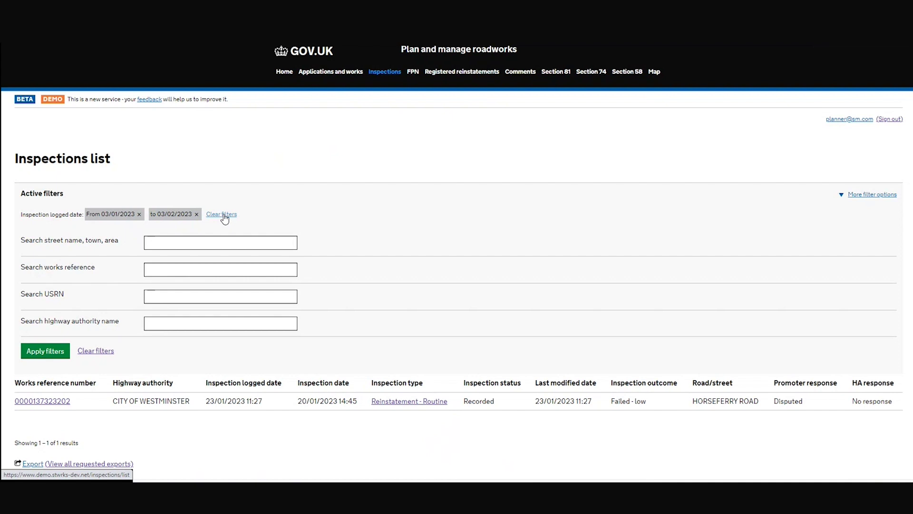
left_click(224, 215)
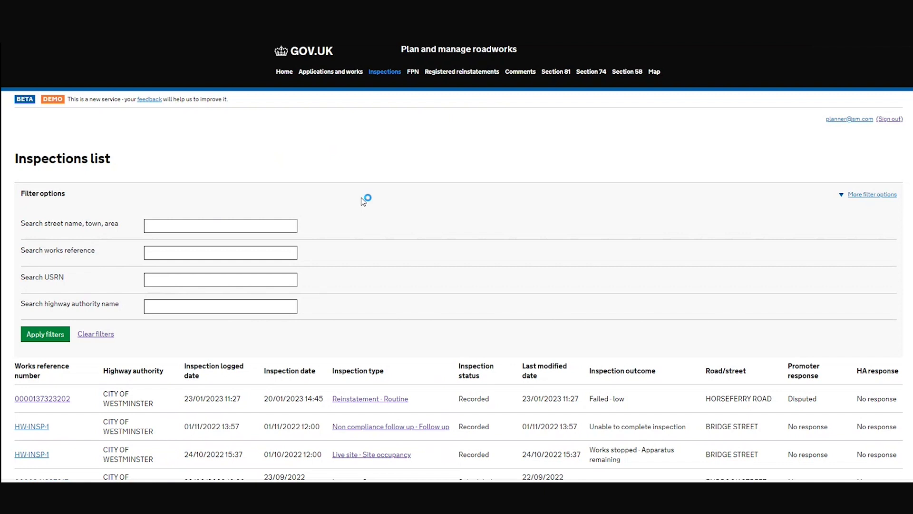
scroll(361, 198, "down", 3)
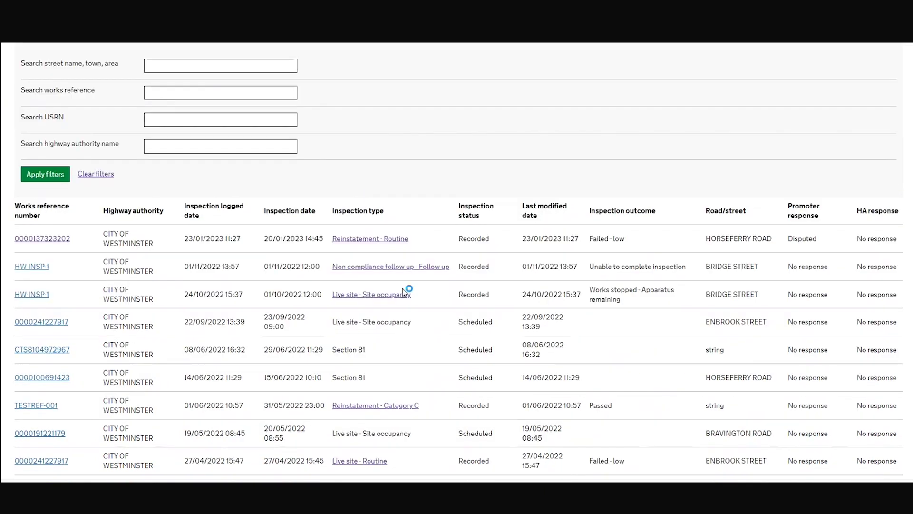
scroll(424, 345, "down", 3)
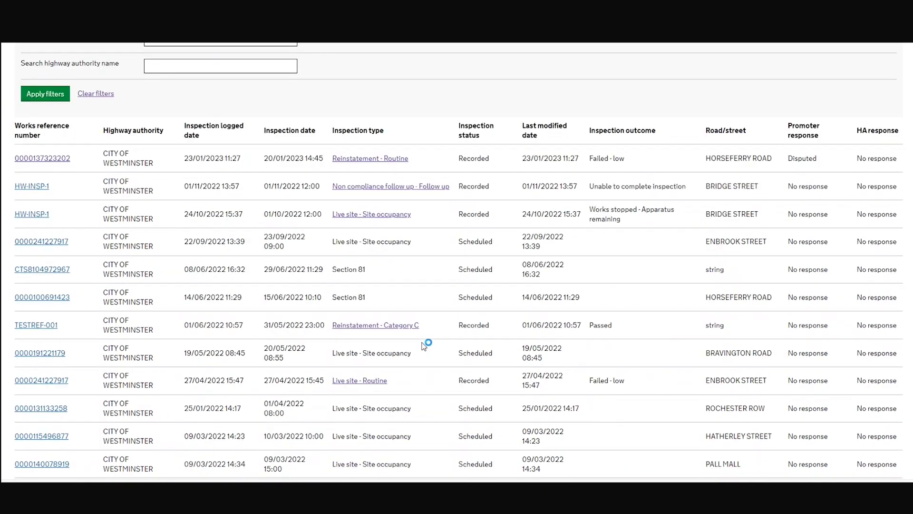
scroll(424, 345, "down", 2)
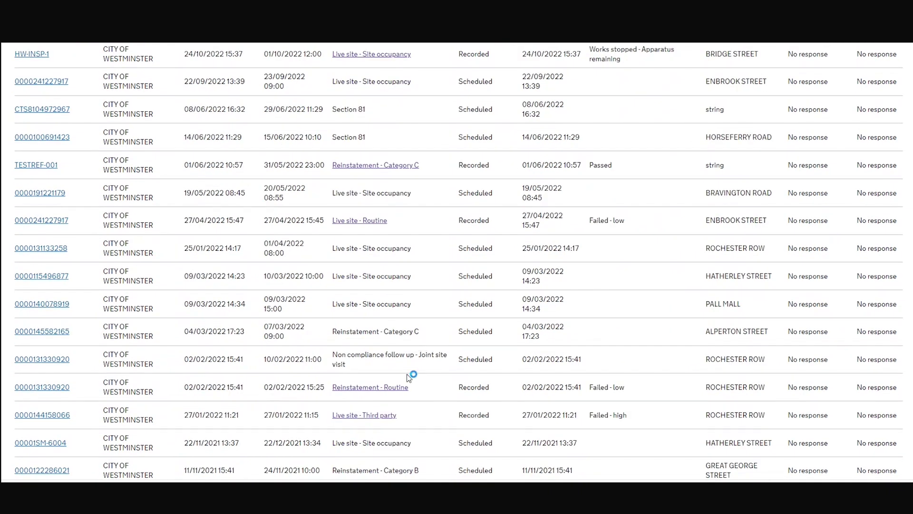
left_click(364, 388)
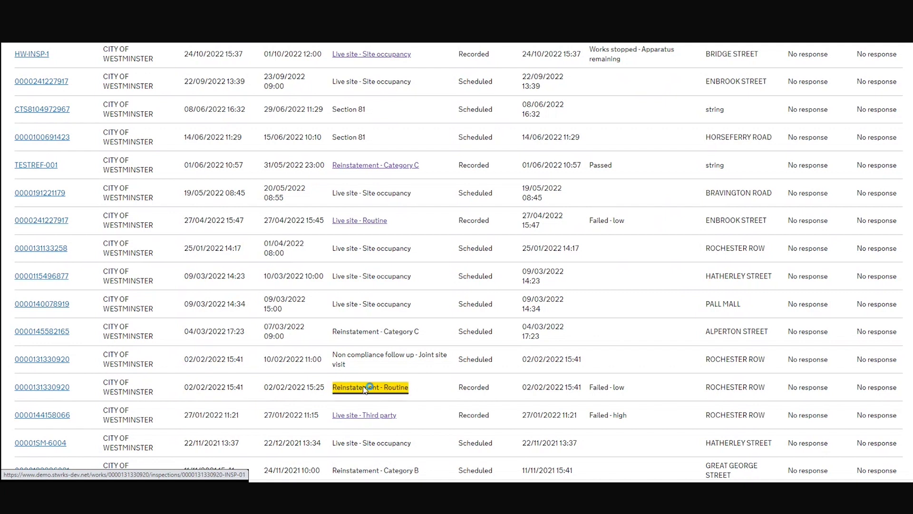
scroll(395, 306, "down", 3)
scroll(396, 306, "down", 3)
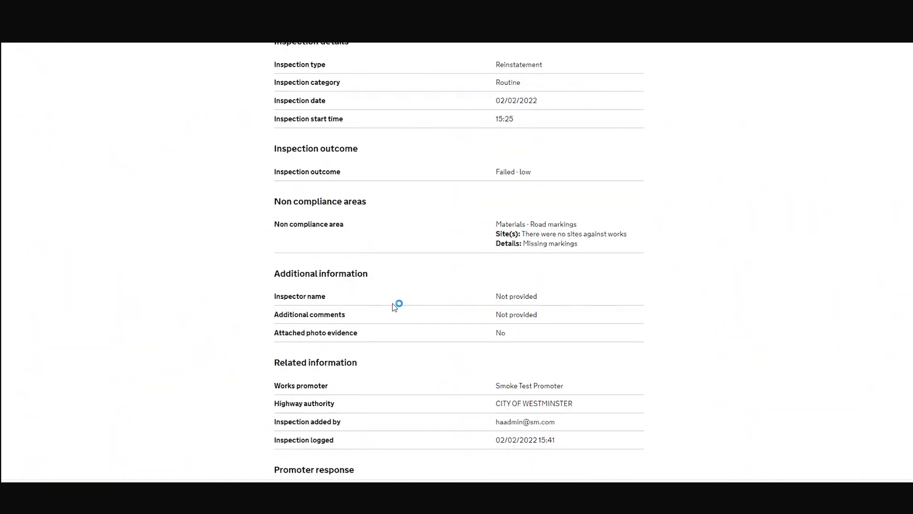
scroll(399, 307, "down", 2)
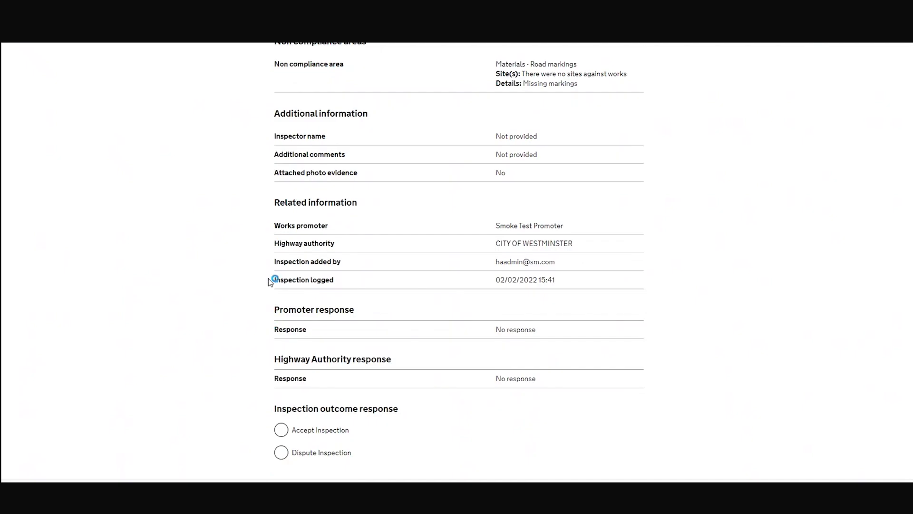
scroll(258, 223, "up", 6)
scroll(267, 209, "down", 8)
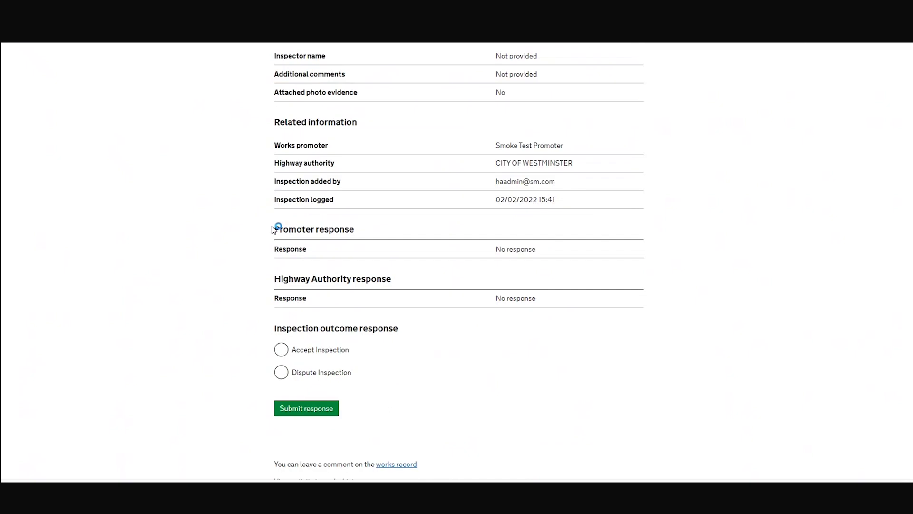
left_click_drag(275, 229, 548, 303)
left_click(218, 284)
- Dispute the inspection with the reason 'We do not think there is a failure under the HAUC spec here.'
left_click(281, 377)
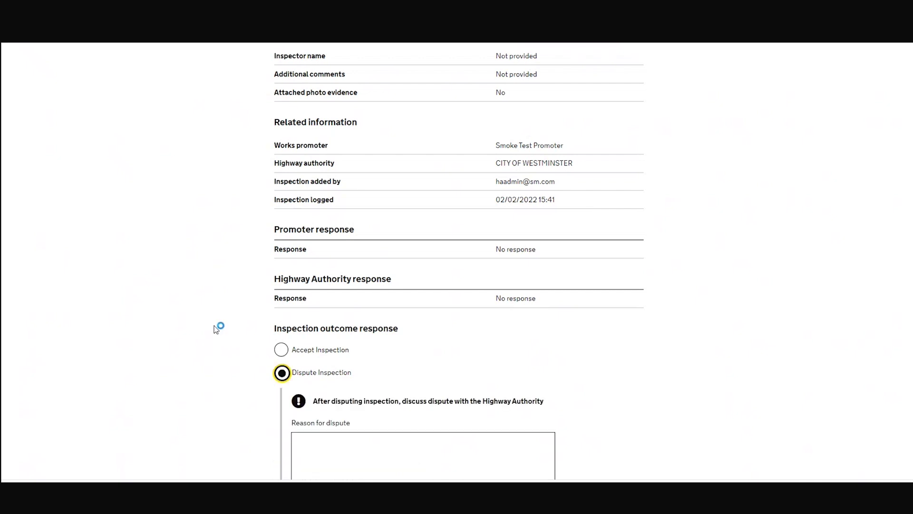
scroll(217, 329, "down", 3)
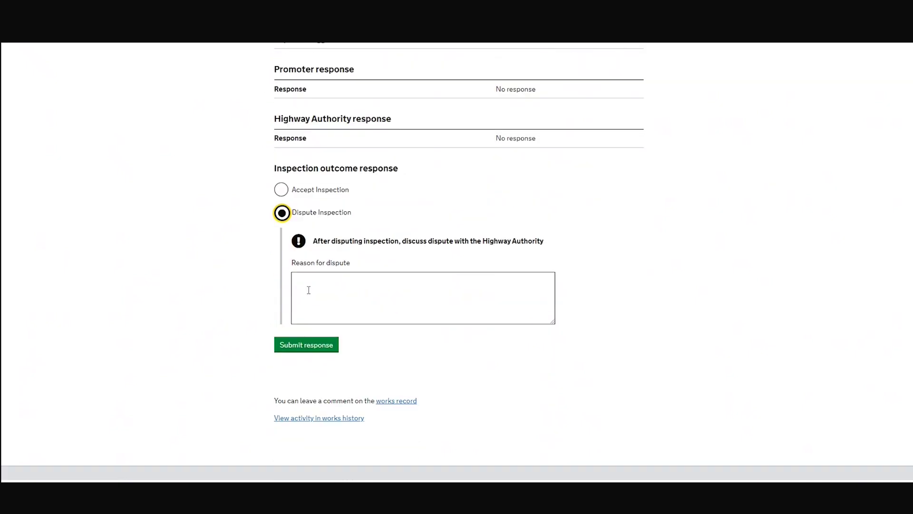
left_click(309, 291)
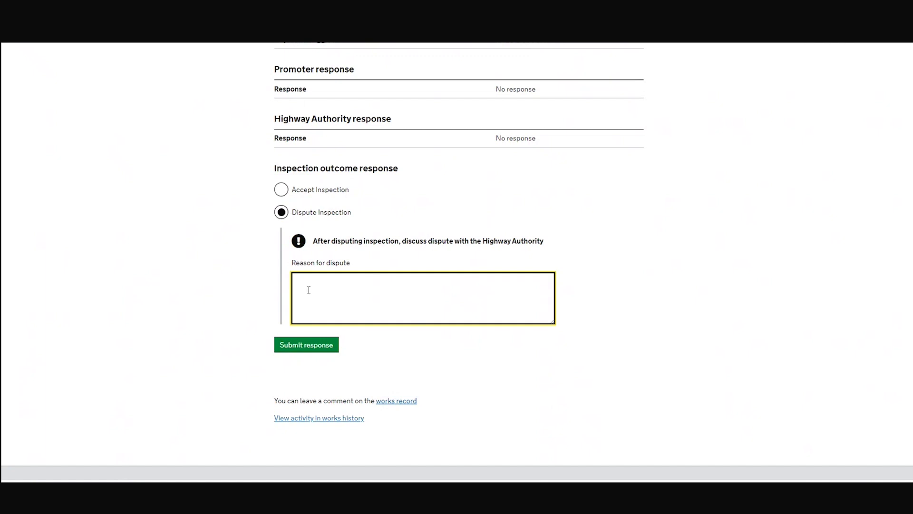
type("We do not think there is a failure under the HAUC spec here.")
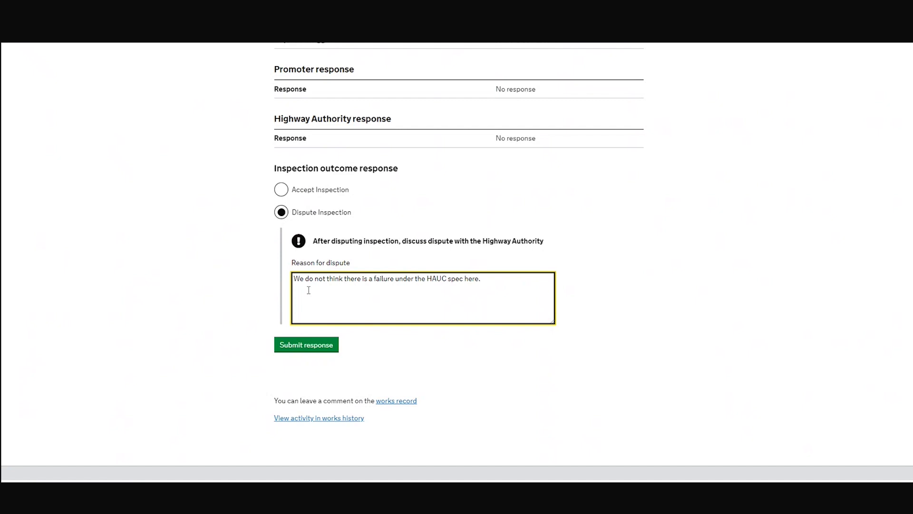
left_click(299, 348)
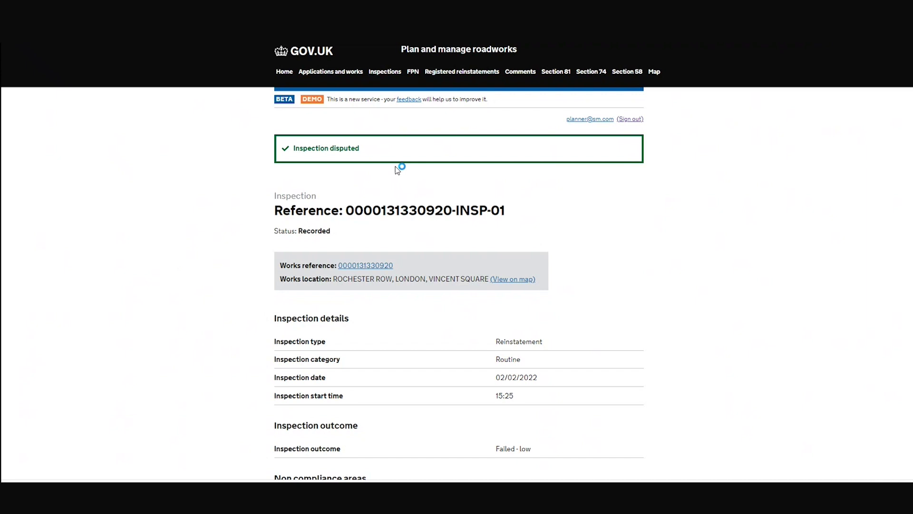
- Return to the Inspections list and clear its logged-date filters
left_click(384, 79)
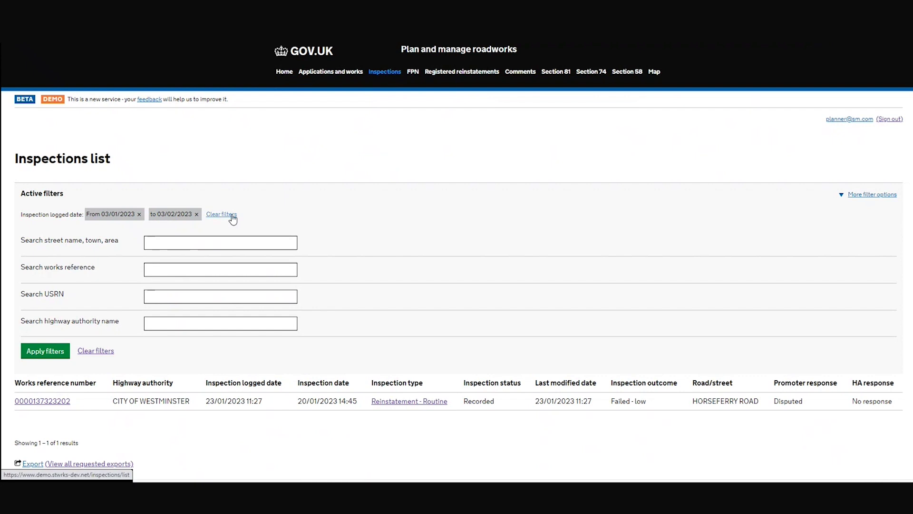
left_click(230, 217)
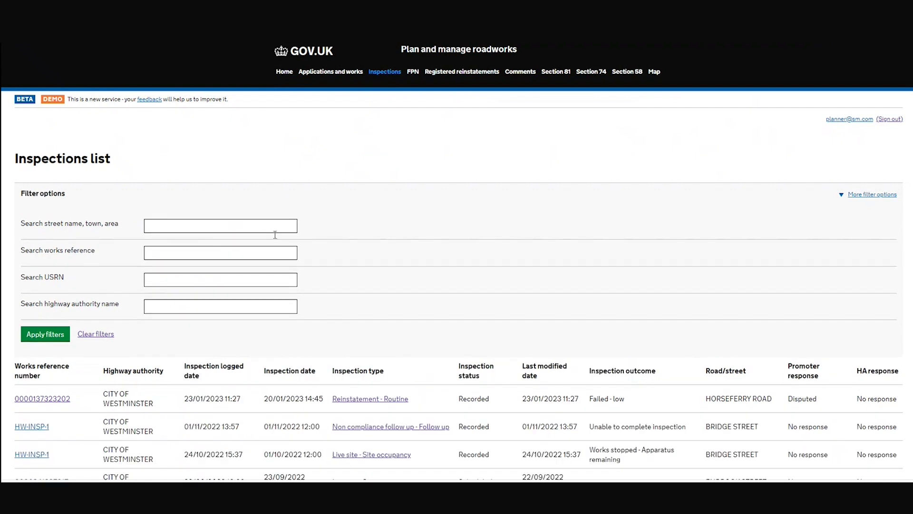
scroll(294, 245, "down", 1)
scroll(618, 190, "down", 2)
scroll(780, 133, "up", 2)
- Filter by Promoter response 'Disputed', leaving Horseferry Road and Rochester Row
left_click(870, 114)
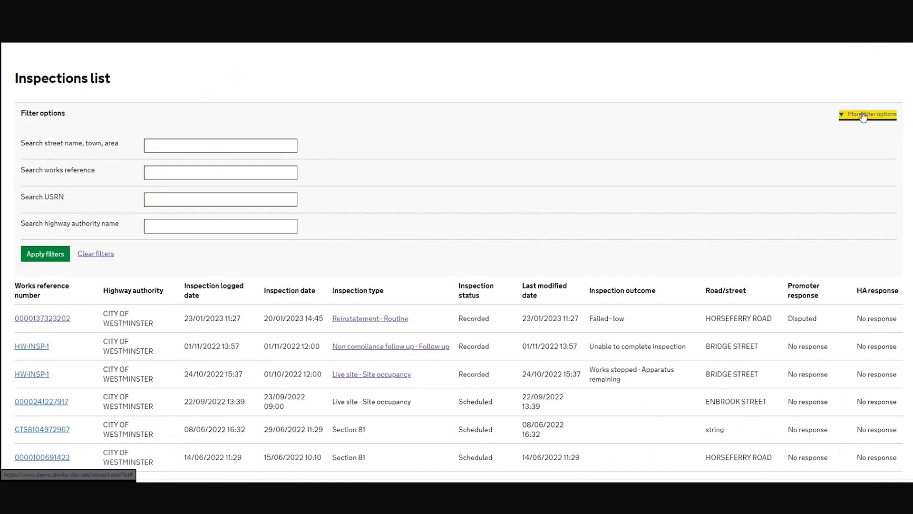
scroll(320, 261, "down", 2)
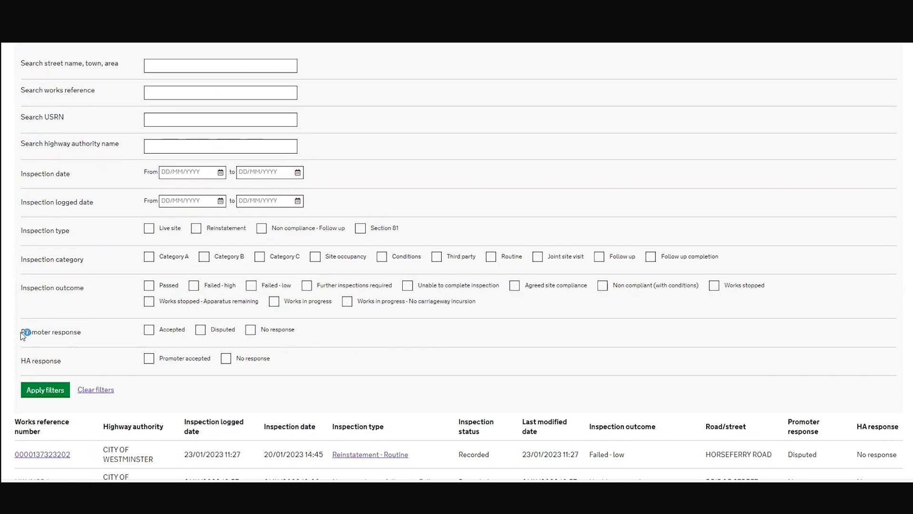
left_click_drag(22, 331, 92, 360)
left_click(93, 361)
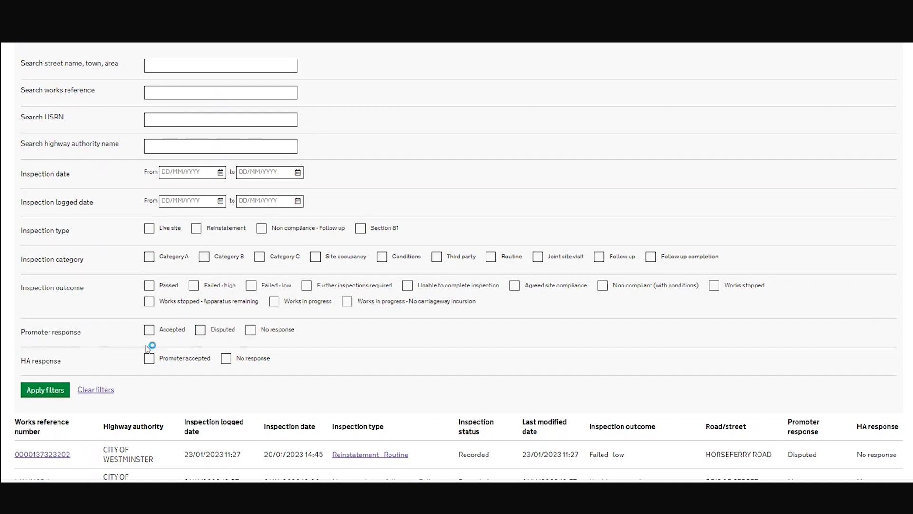
left_click(201, 332)
left_click(38, 391)
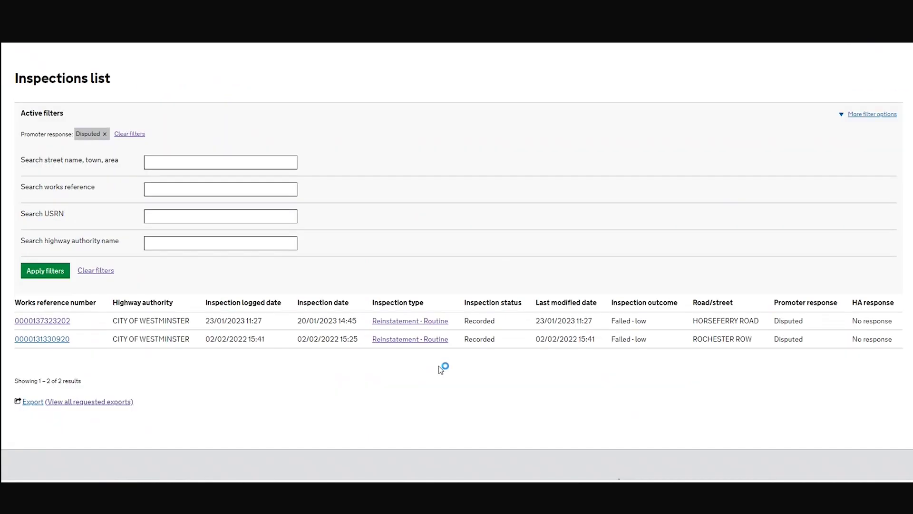
left_click_drag(595, 340, 538, 341)
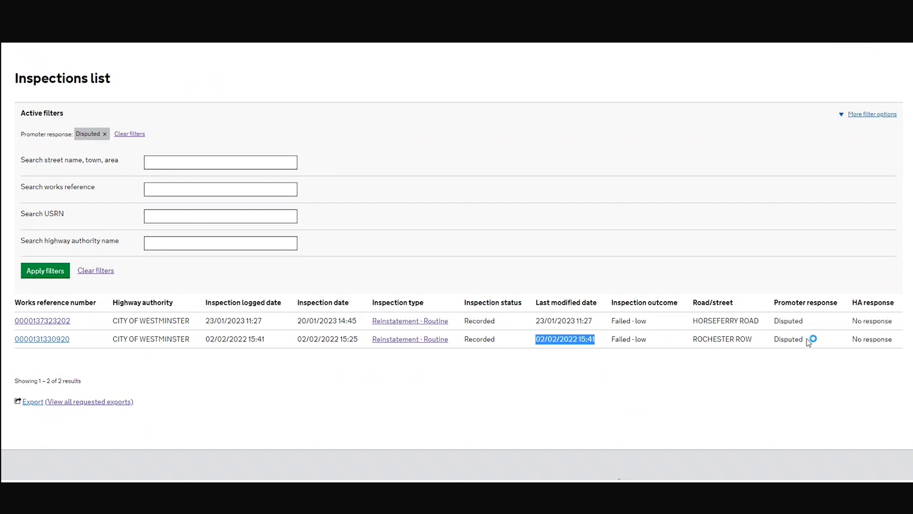
left_click_drag(808, 341, 776, 342)
left_click(684, 359)
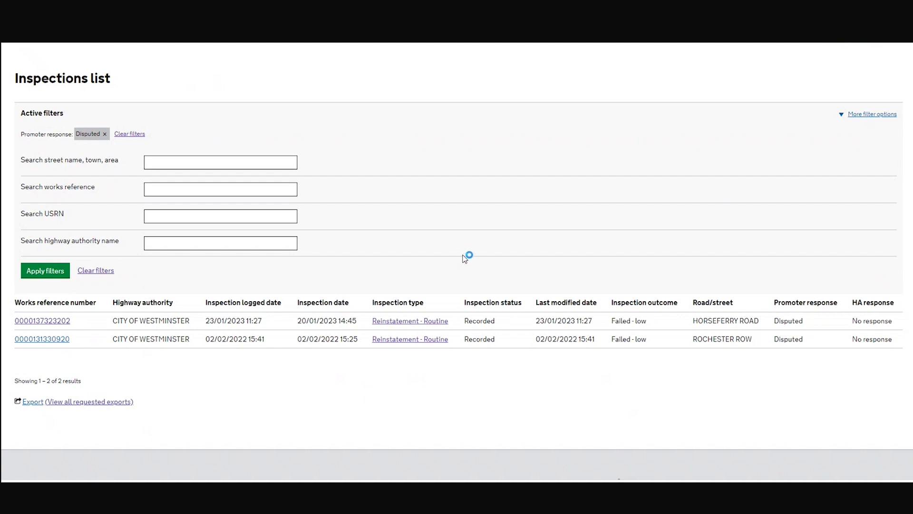
- Sign out, then sign back in with the saved highway authority admin account
scroll(465, 253, "up", 2)
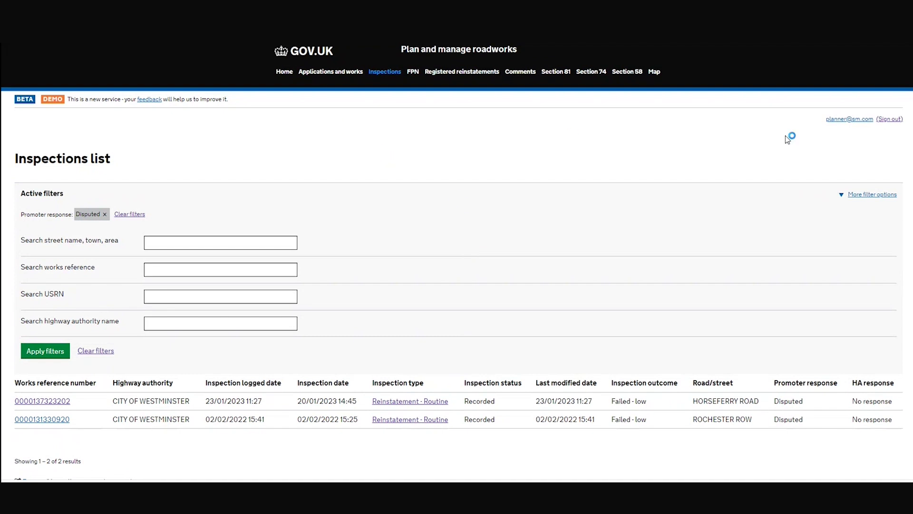
left_click(885, 120)
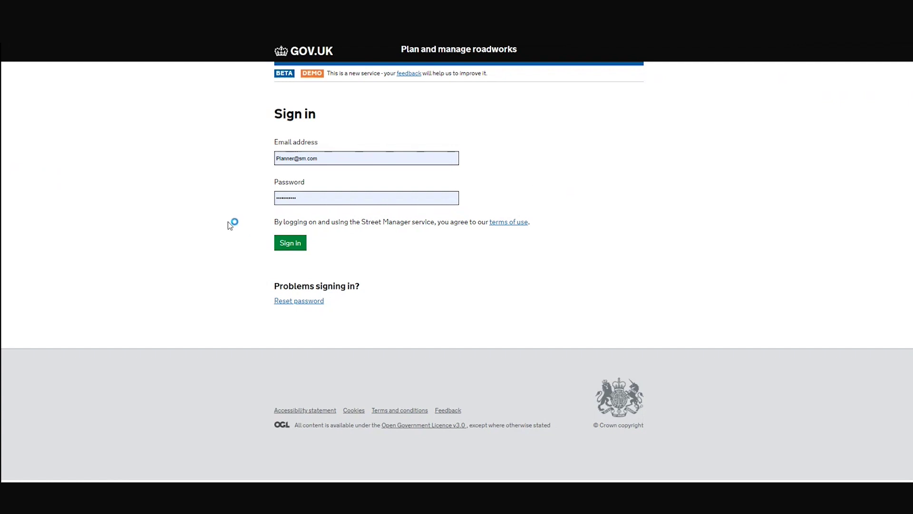
left_click(343, 158)
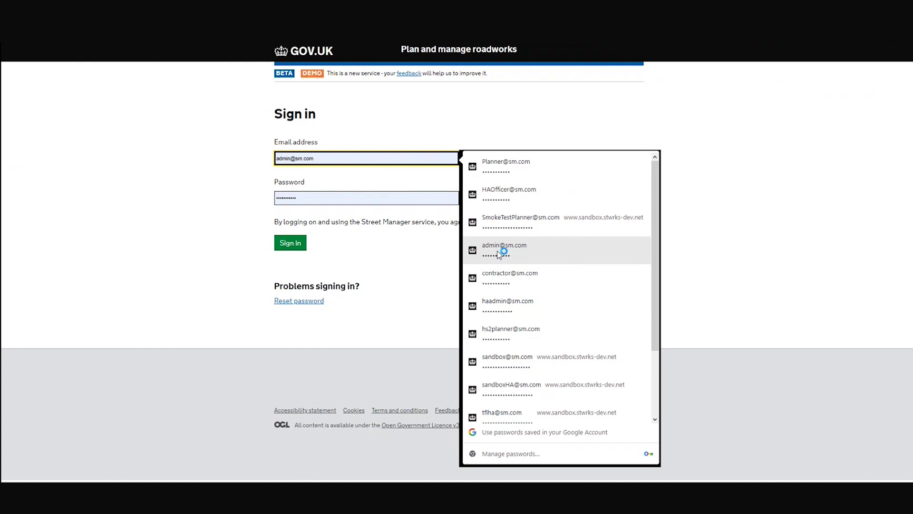
left_click(547, 302)
left_click(283, 244)
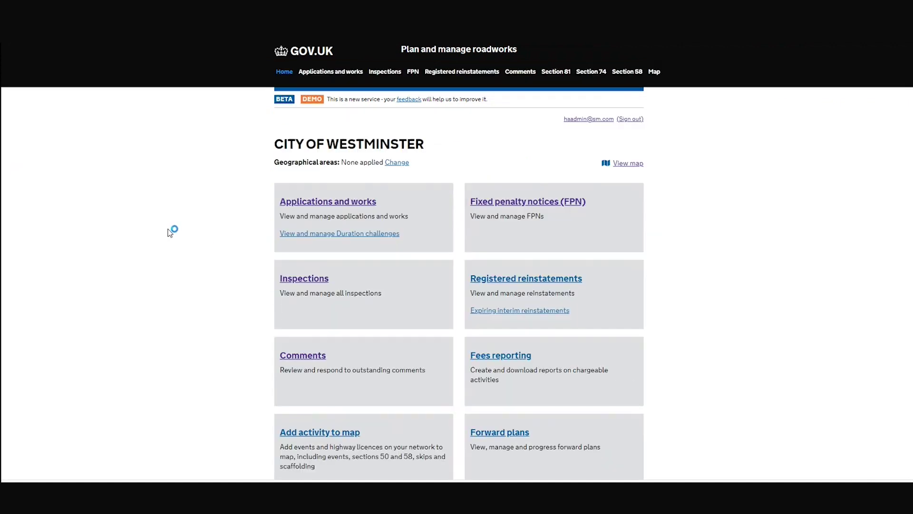
left_click(317, 281)
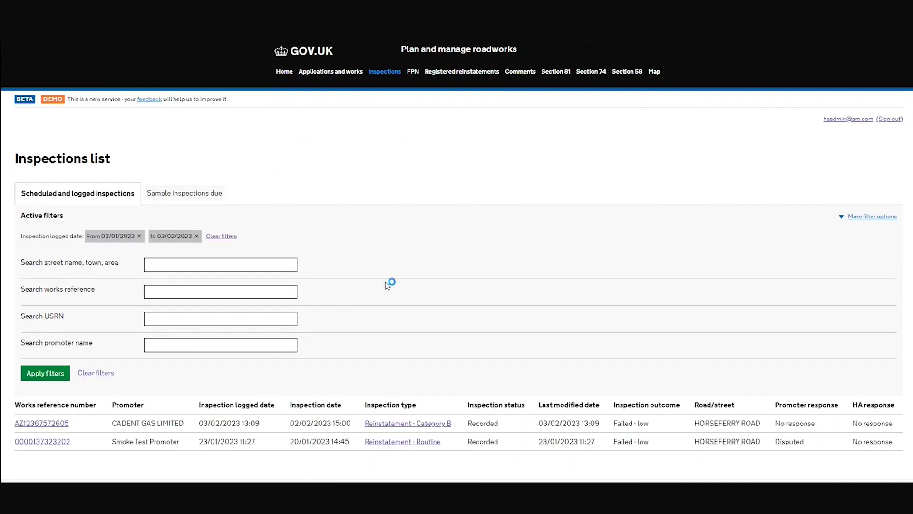
scroll(385, 282, "down", 2)
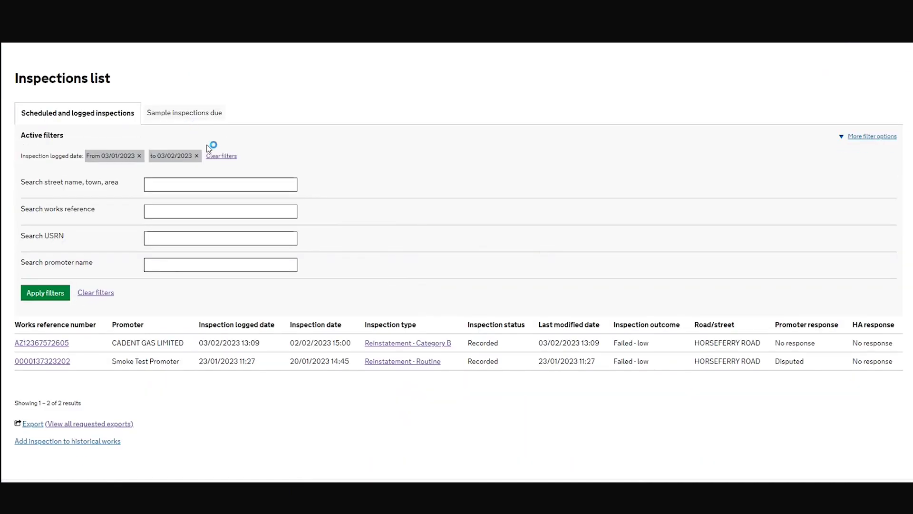
left_click(221, 156)
scroll(479, 224, "down", 7)
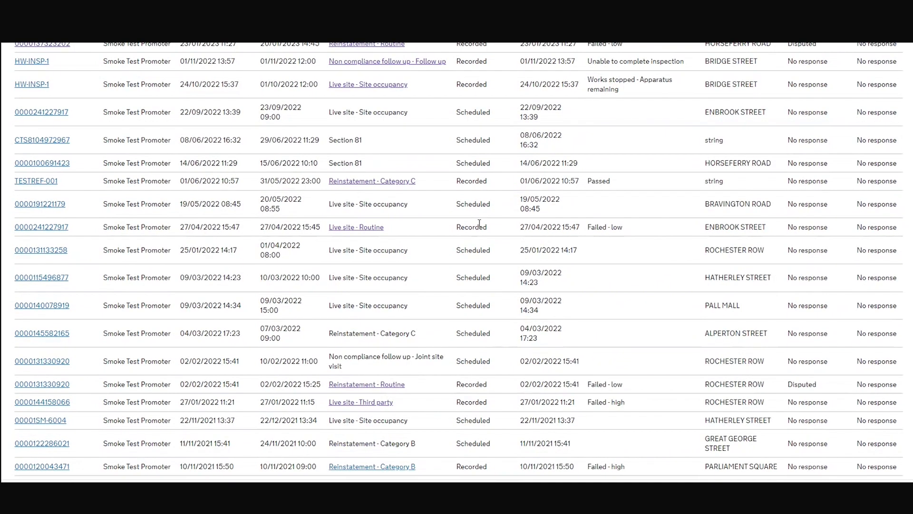
scroll(479, 223, "down", 4)
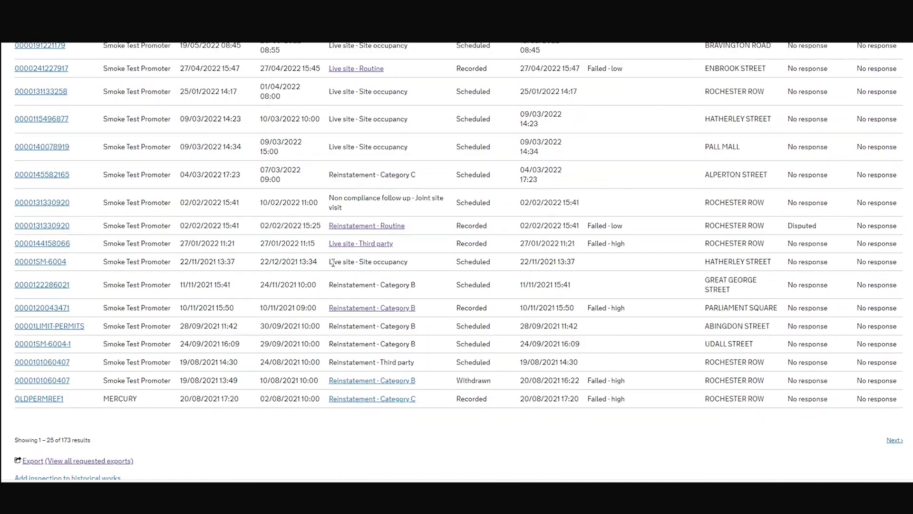
left_click(357, 227)
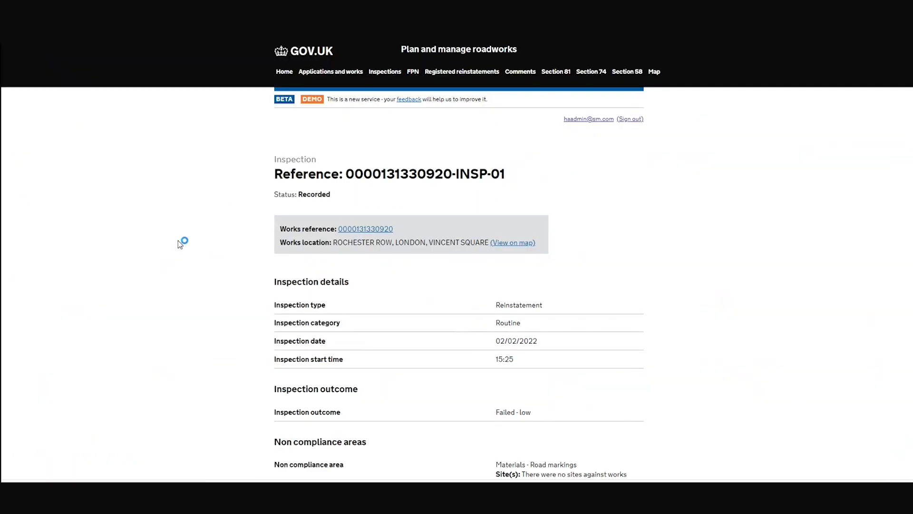
- Submit 'Promoter accepts failed inspection' without a reason, which flags the reason for accepting as required
scroll(220, 198, "down", 8)
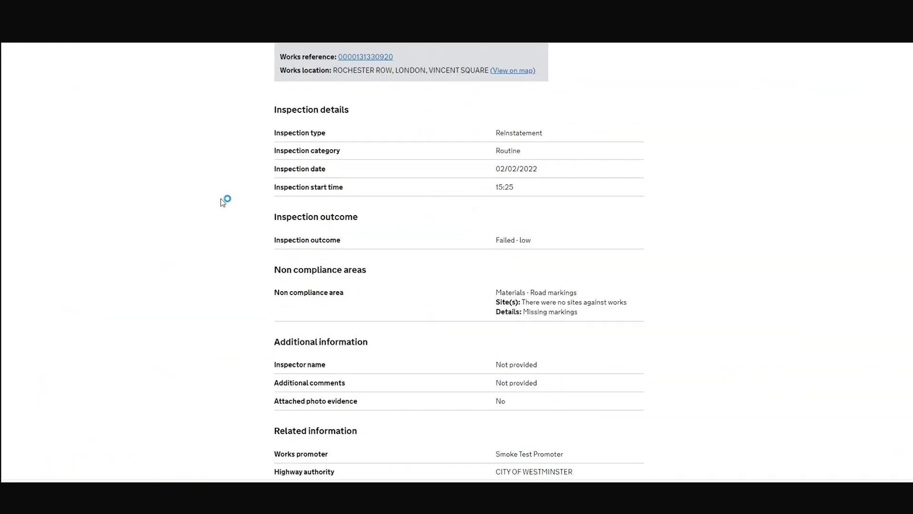
scroll(221, 198, "down", 2)
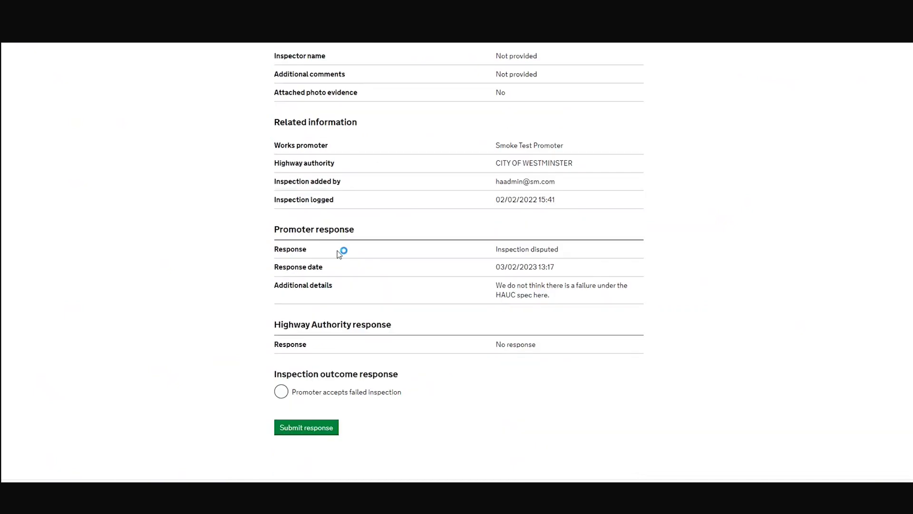
left_click(281, 395)
scroll(304, 381, "down", 3)
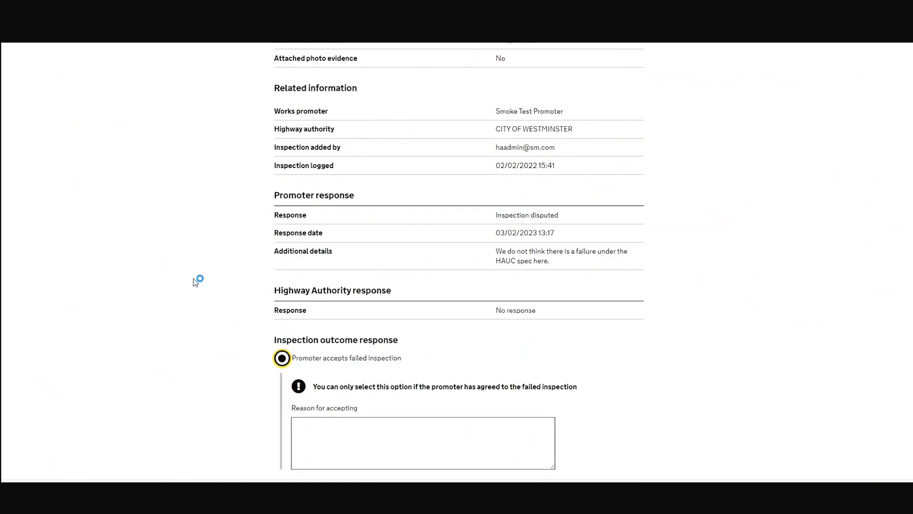
left_click(316, 374)
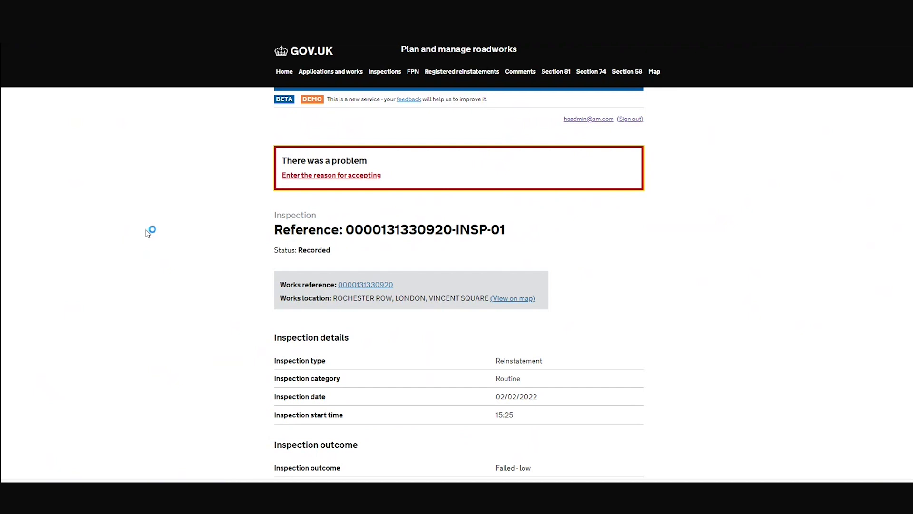
scroll(146, 230, "down", 12)
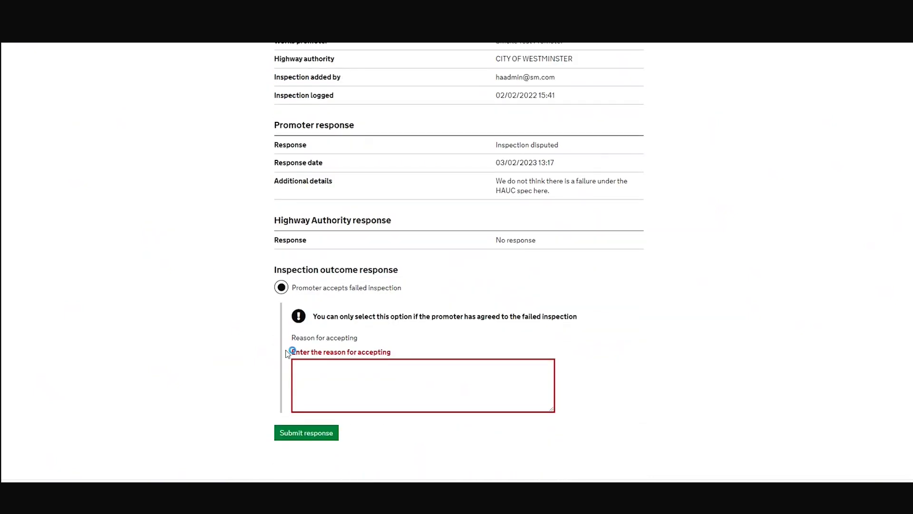
- Give the reason that the promoter agreed by email on 13/2 after extra pictures, and submit the acceptance
left_click(318, 374)
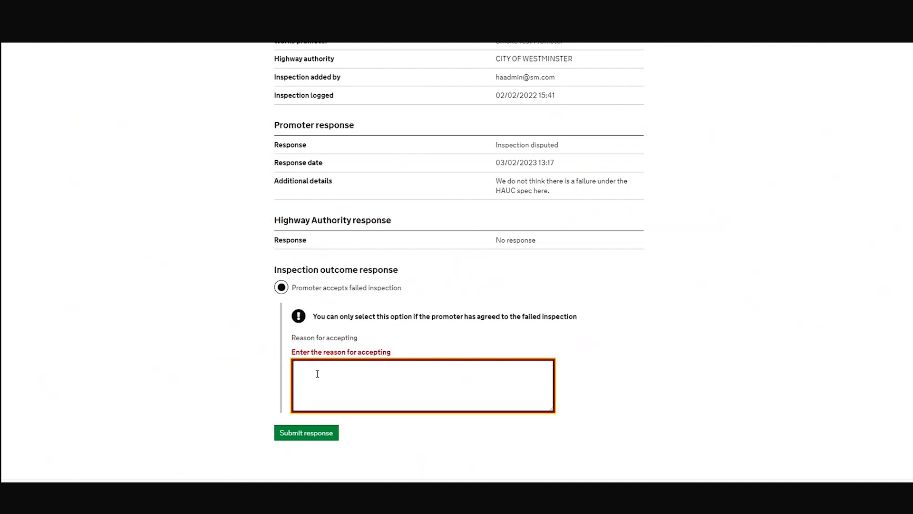
type("Email from Steve 13/2 agreed this was a failure af")
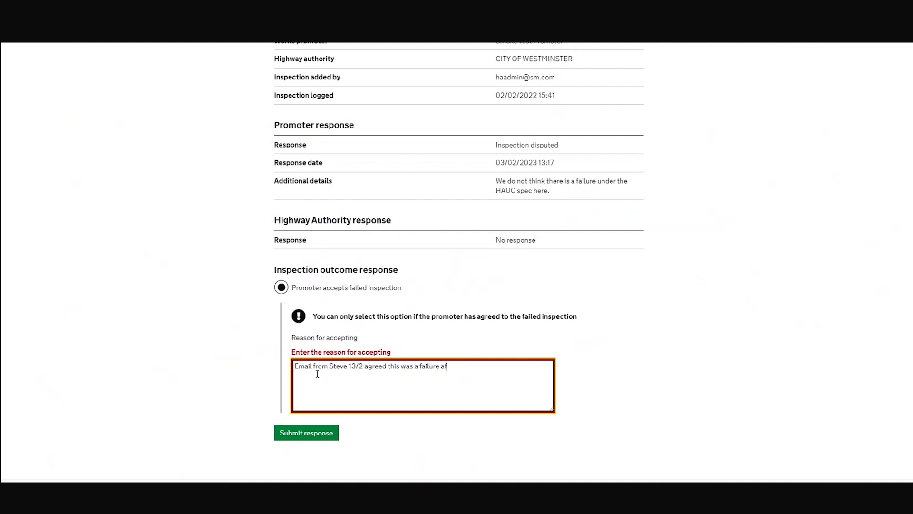
type("ter extra picture shared with promoter.")
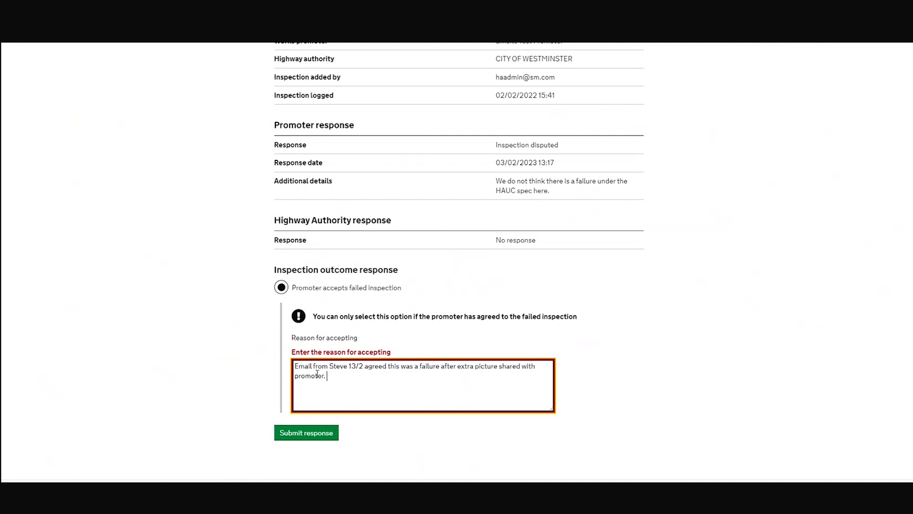
left_click(296, 435)
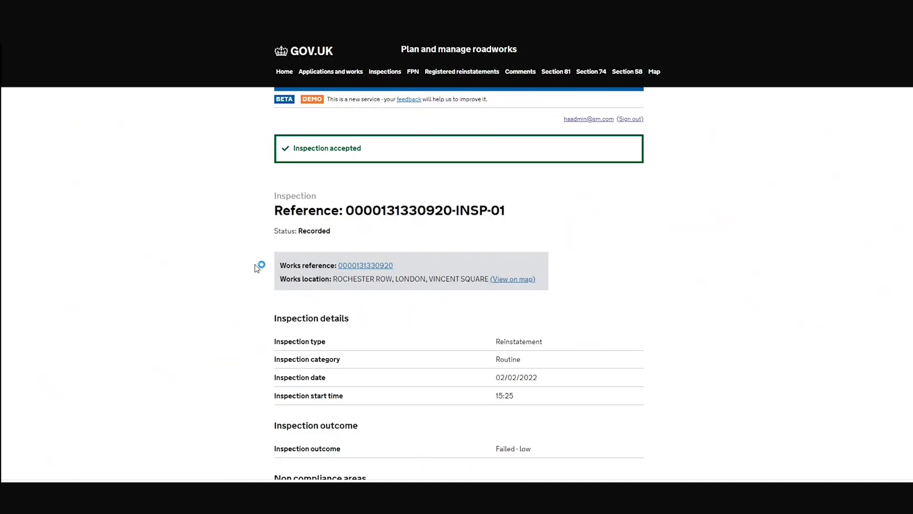
- Clear the date filters and filter Inspections by HA response 'Promoter accepted', leaving only Rochester Row
left_click(385, 72)
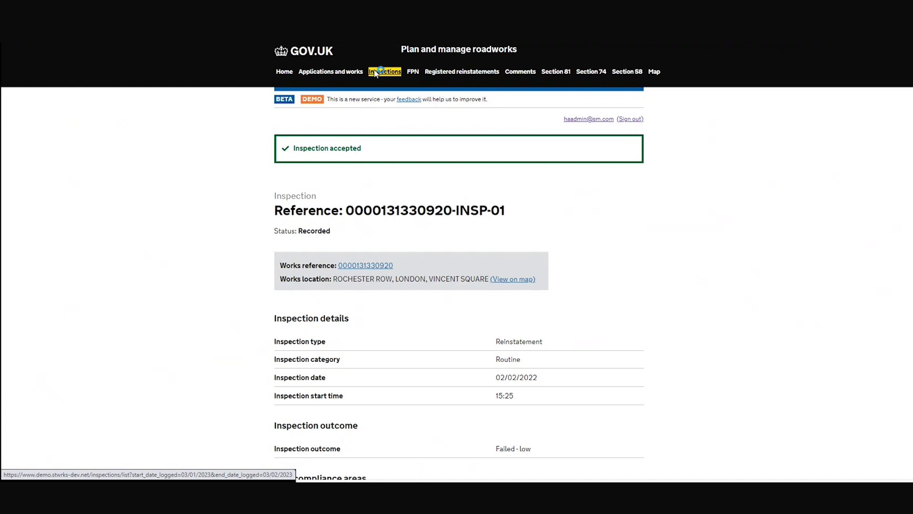
left_click(233, 236)
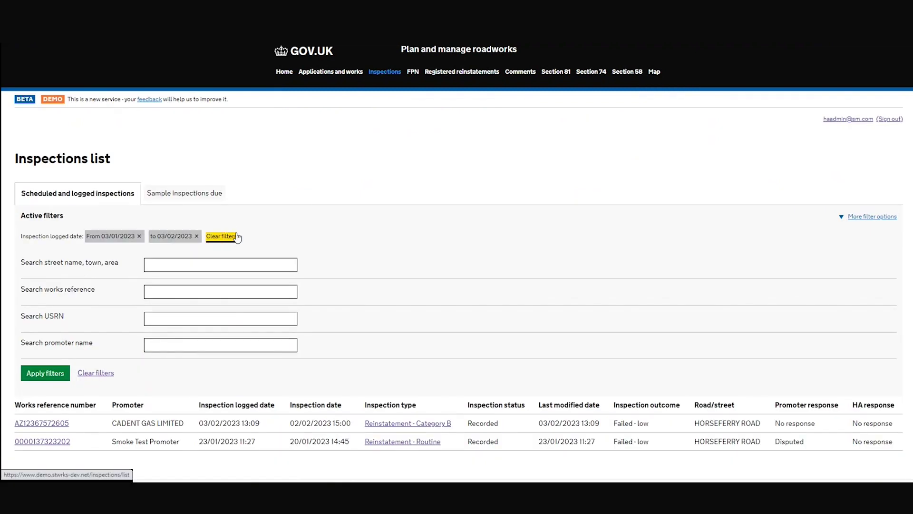
left_click(866, 217)
scroll(499, 264, "down", 3)
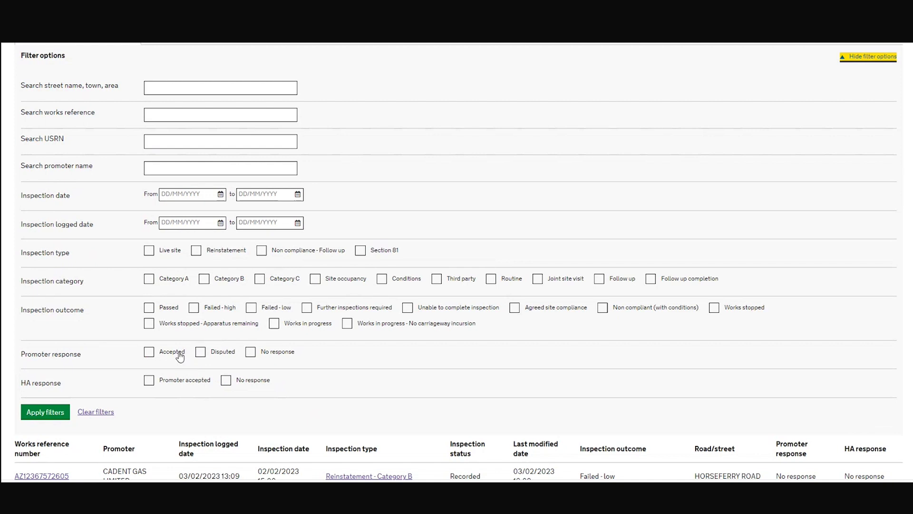
left_click(151, 381)
left_click(45, 412)
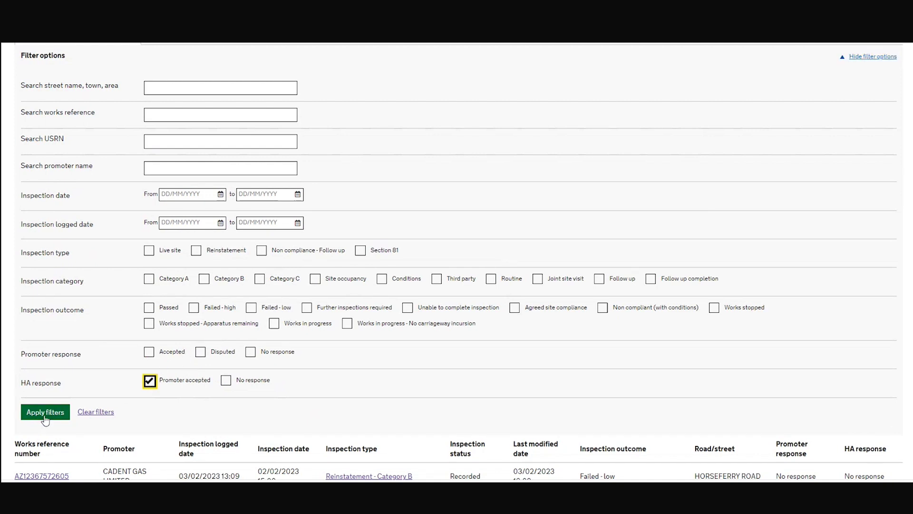
scroll(309, 359, "down", 4)
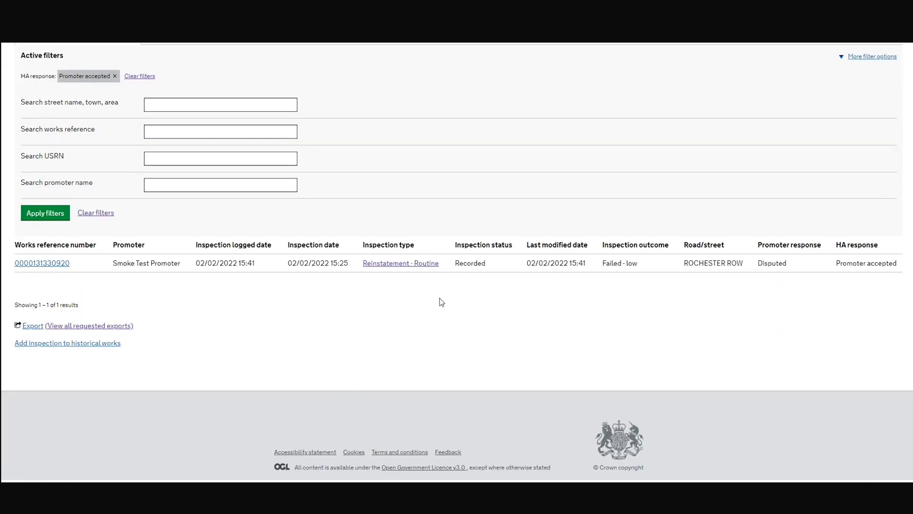